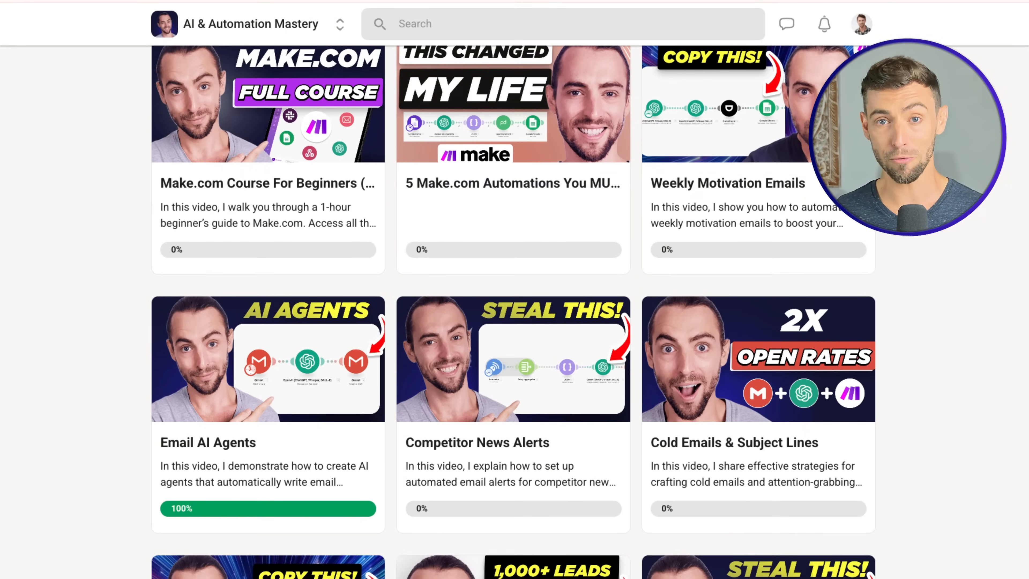
pyautogui.scroll(9, 513, 312)
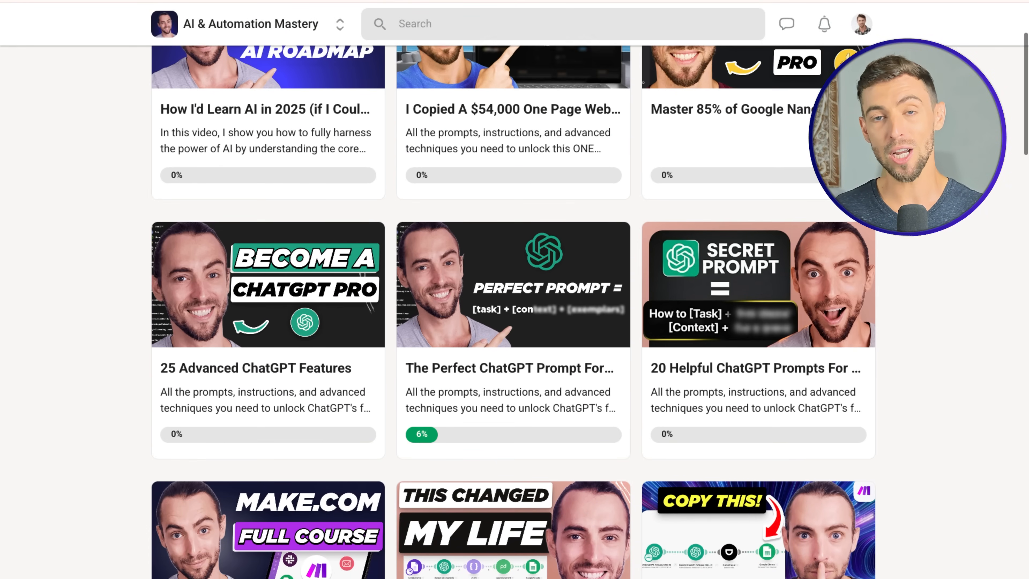
pyautogui.scroll(5, 513, 312)
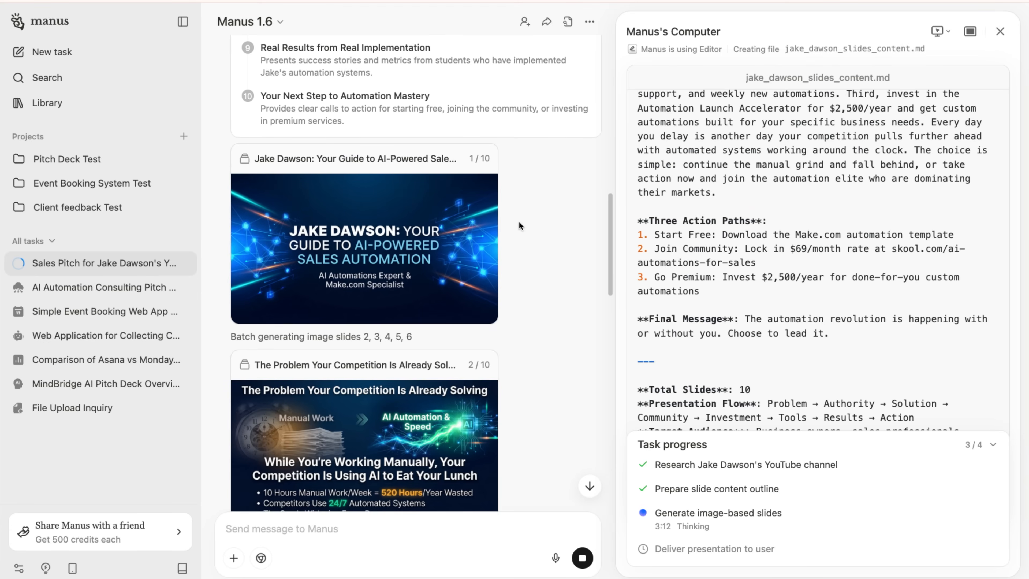
pyautogui.scroll(-2, 518, 223)
pyautogui.click(453, 219)
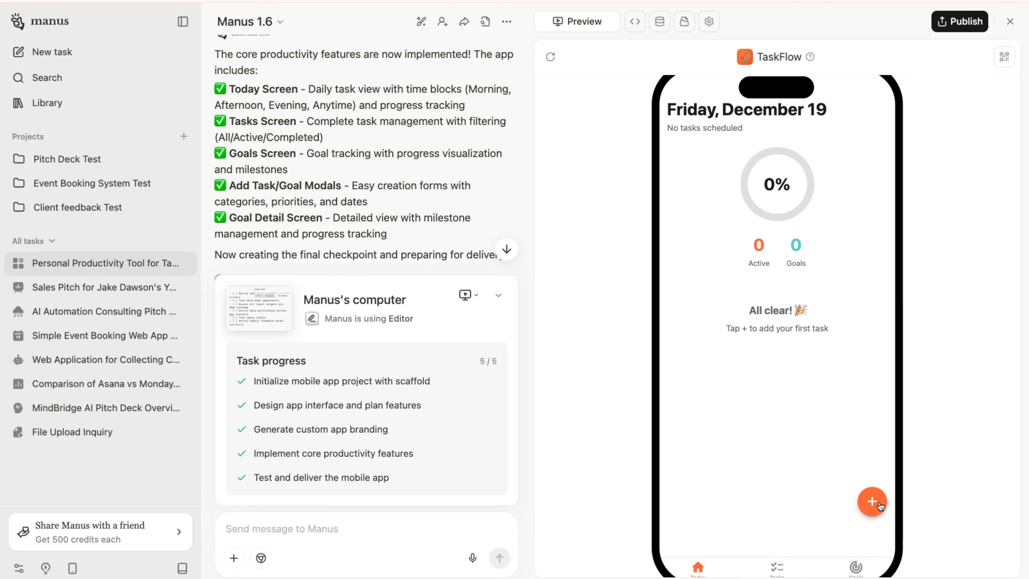
# - Create a new task titled "Check emails" in the TaskFlow app preview and set its time block to Morning
pyautogui.click(871, 502)
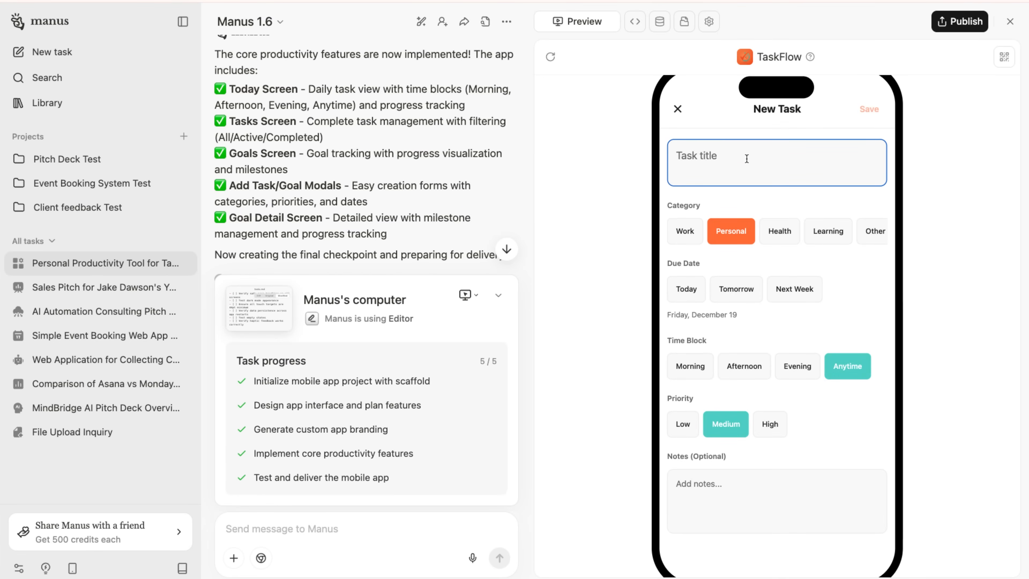
pyautogui.write('Check emails')
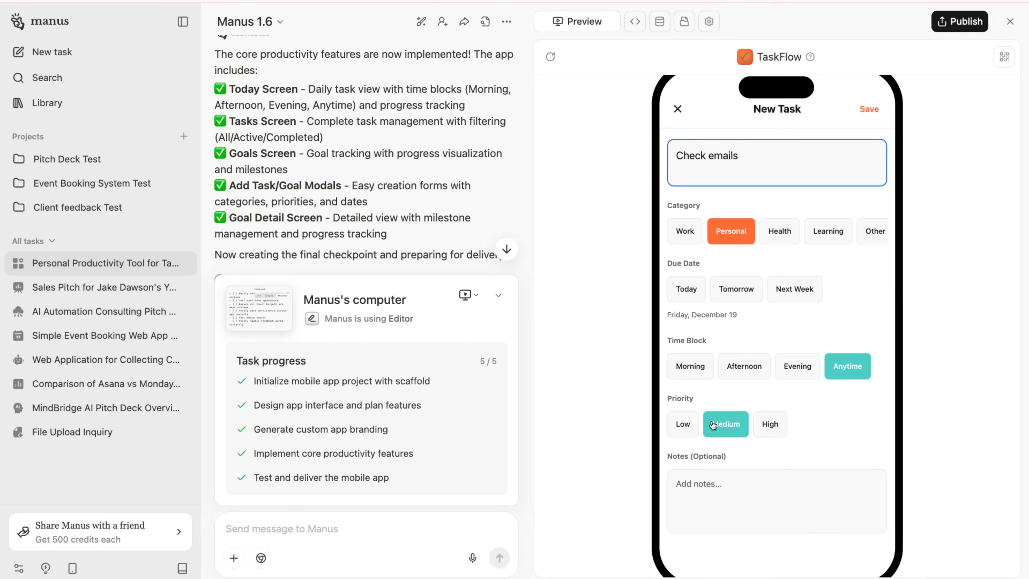
pyautogui.click(697, 369)
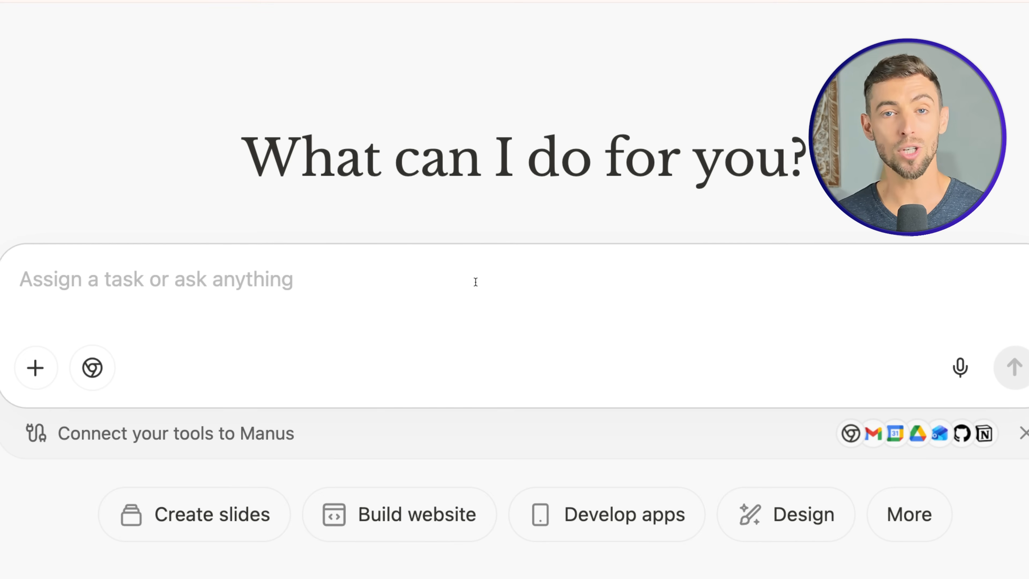
# - Request a booking system where clients schedule 30-minute consultations, pay $150 upfront, and automatically get added to the email list
pyautogui.write('I need a booking system where clients can schedule 30-minute consultations, pay $150 upfront, and automatically get added to my email list.')
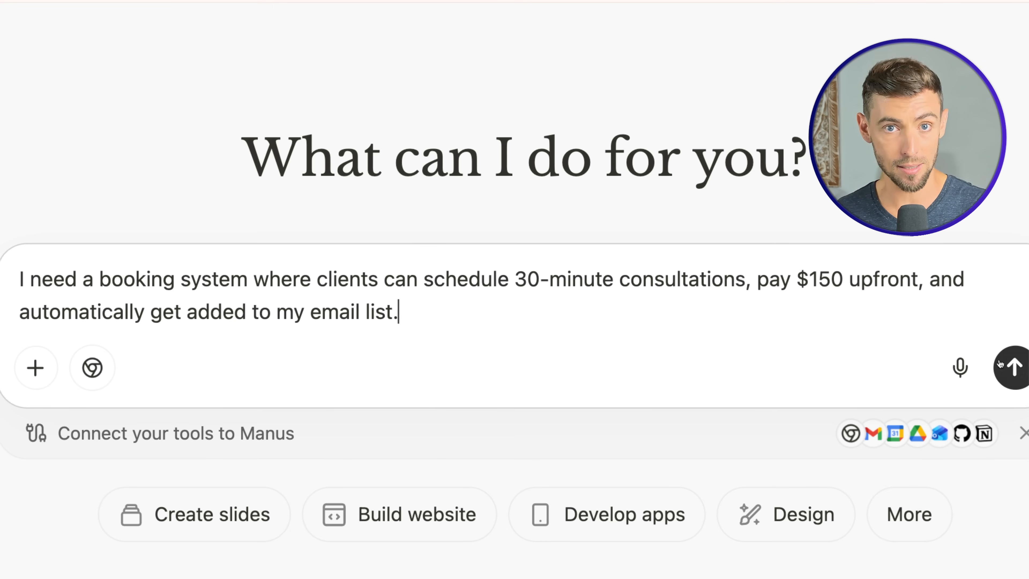
pyautogui.click(1014, 367)
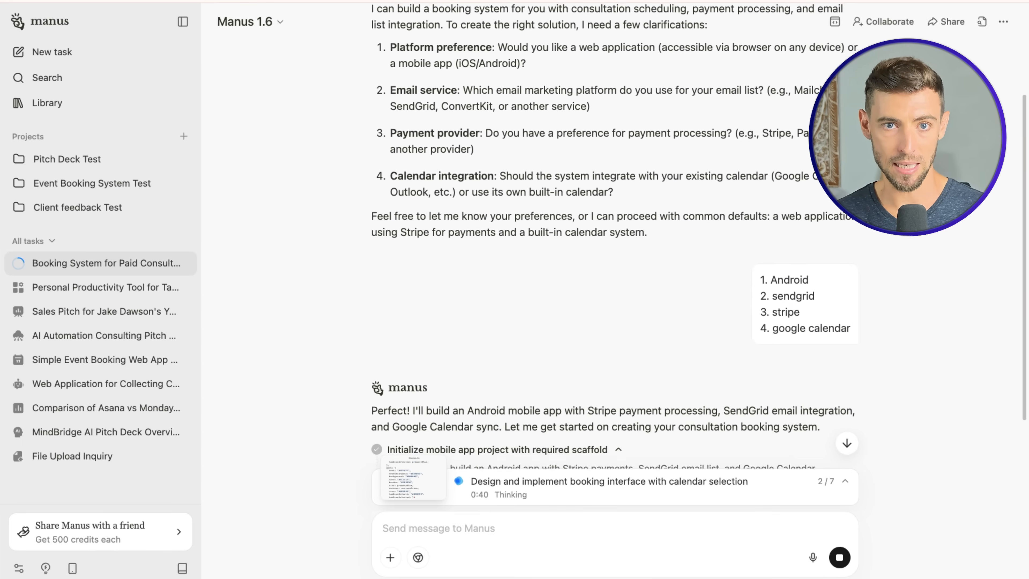
# - Open the preview of the Consultation Booking System project and expand its task progress
pyautogui.scroll(-8, 630, 242)
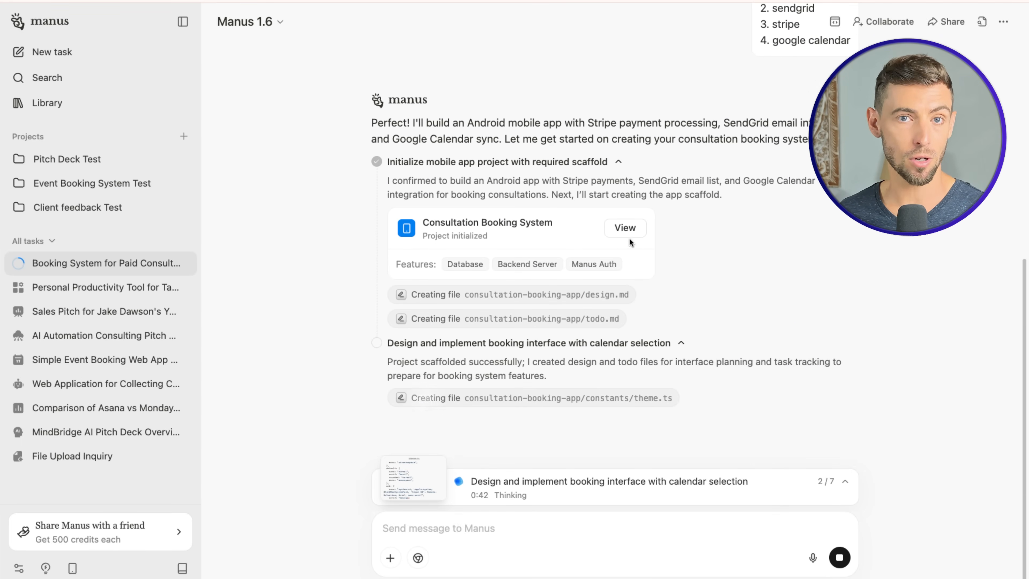
pyautogui.click(627, 230)
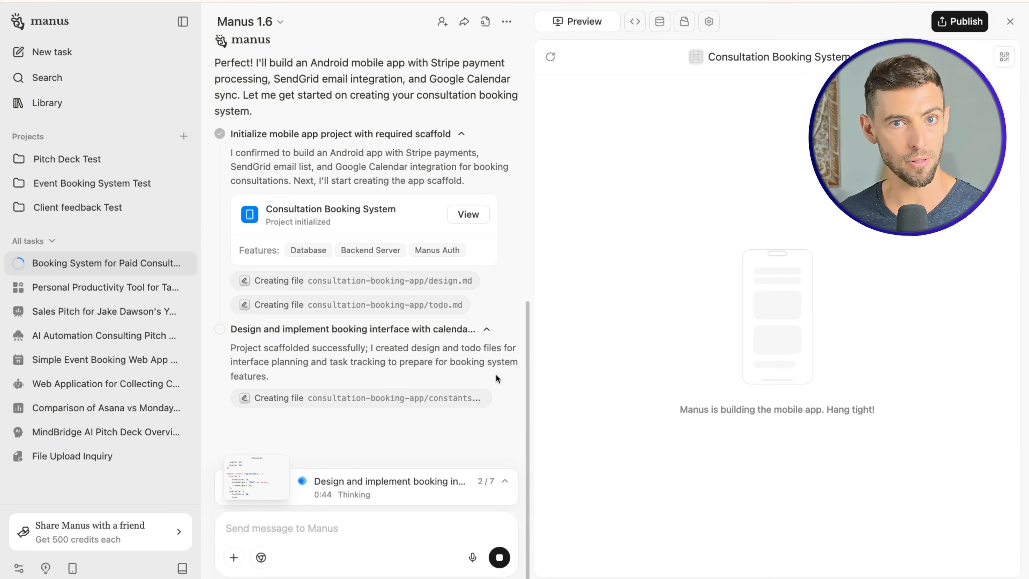
pyautogui.click(505, 480)
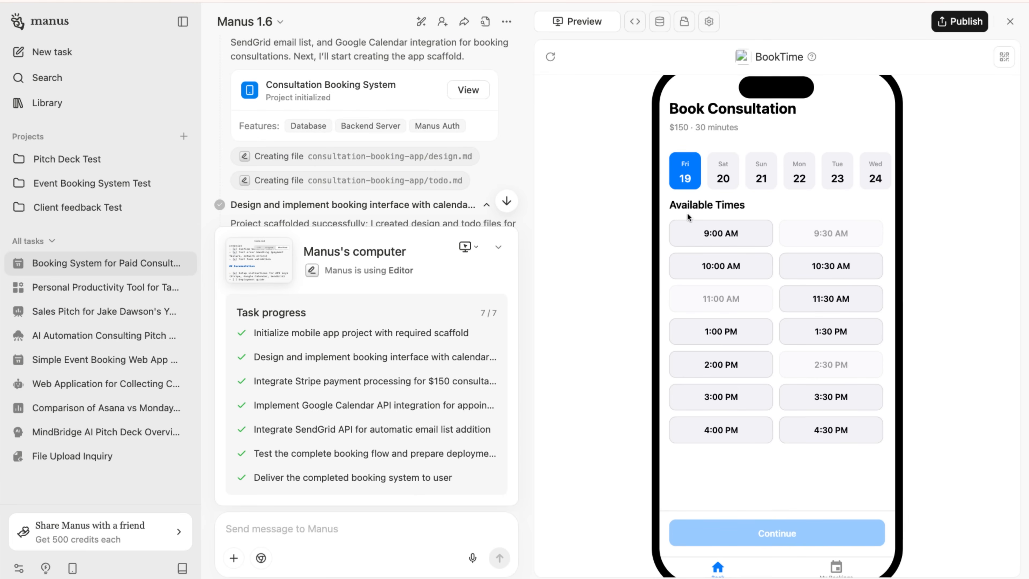
# - Try several available times for Friday 19 in the booking app preview, then choose 2:00 PM and continue to the booking details
pyautogui.click(759, 234)
pyautogui.click(762, 277)
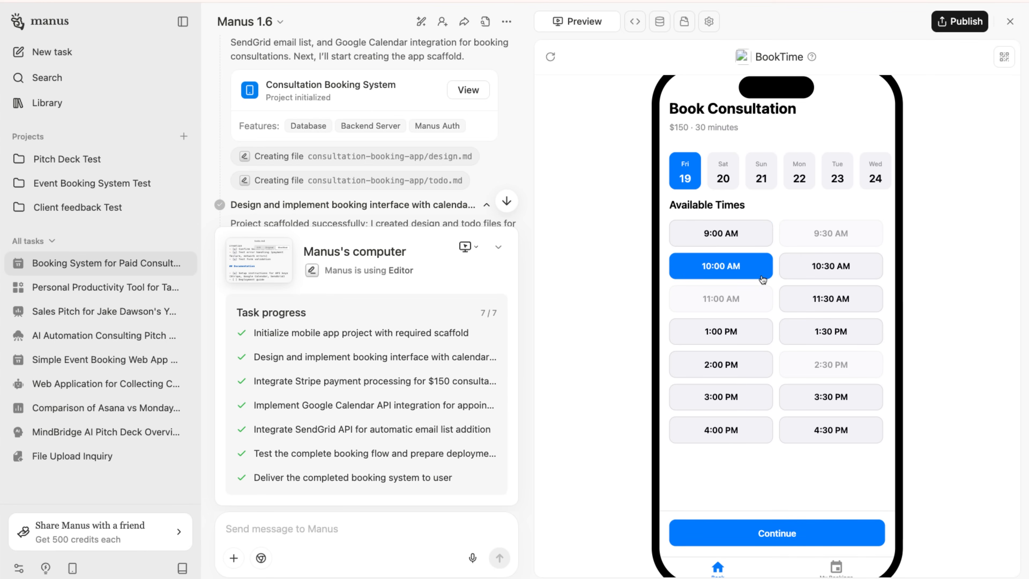
pyautogui.click(836, 279)
pyautogui.click(829, 326)
pyautogui.click(706, 372)
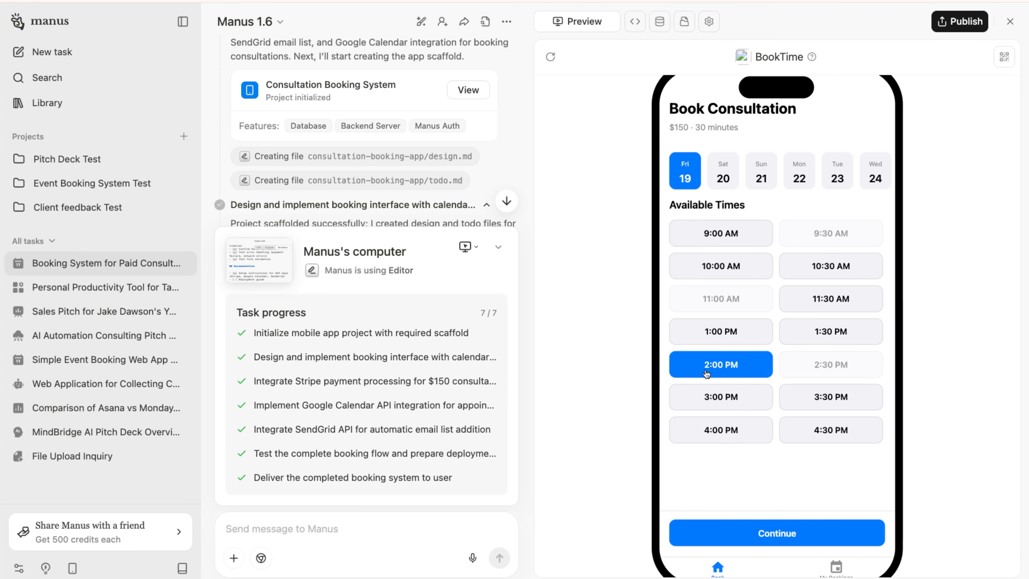
pyautogui.click(775, 533)
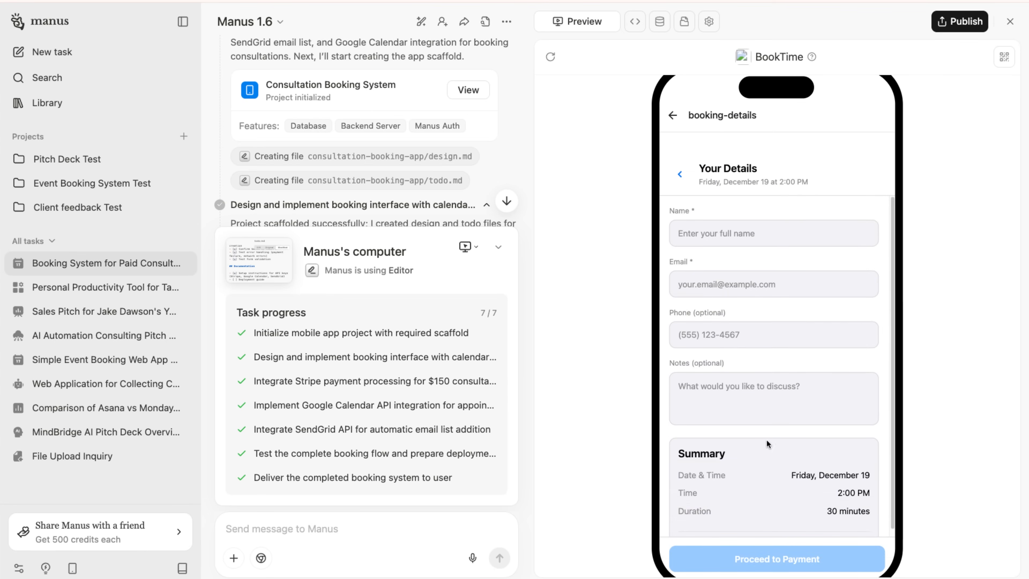
# - Review the booking details form and its summary, and put the cursor in the name field
pyautogui.scroll(-3, 762, 223)
pyautogui.scroll(3, 737, 260)
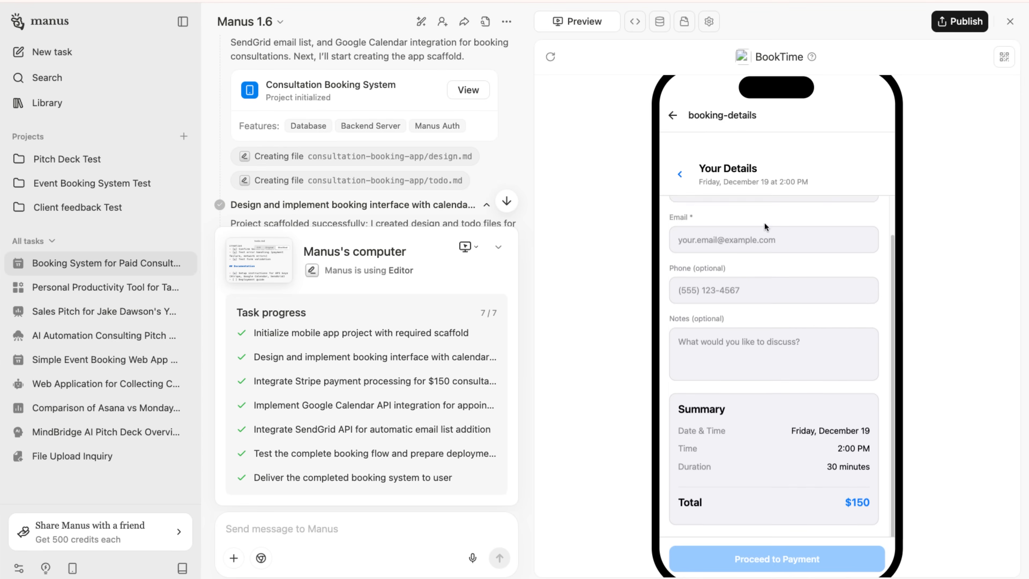
pyautogui.click(718, 221)
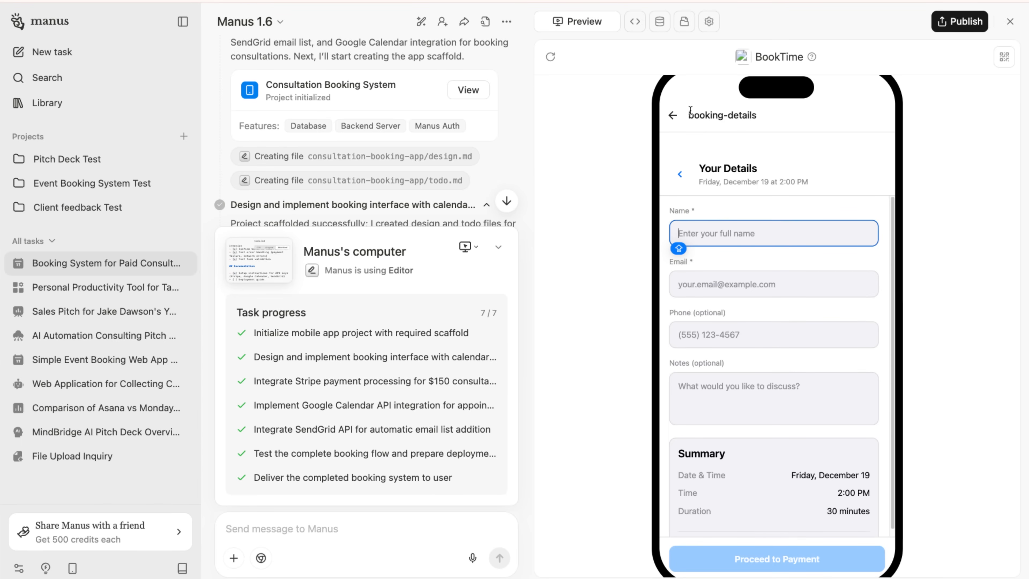
# - Inspect the booking app's database, file storage, secrets settings and source code
pyautogui.click(660, 22)
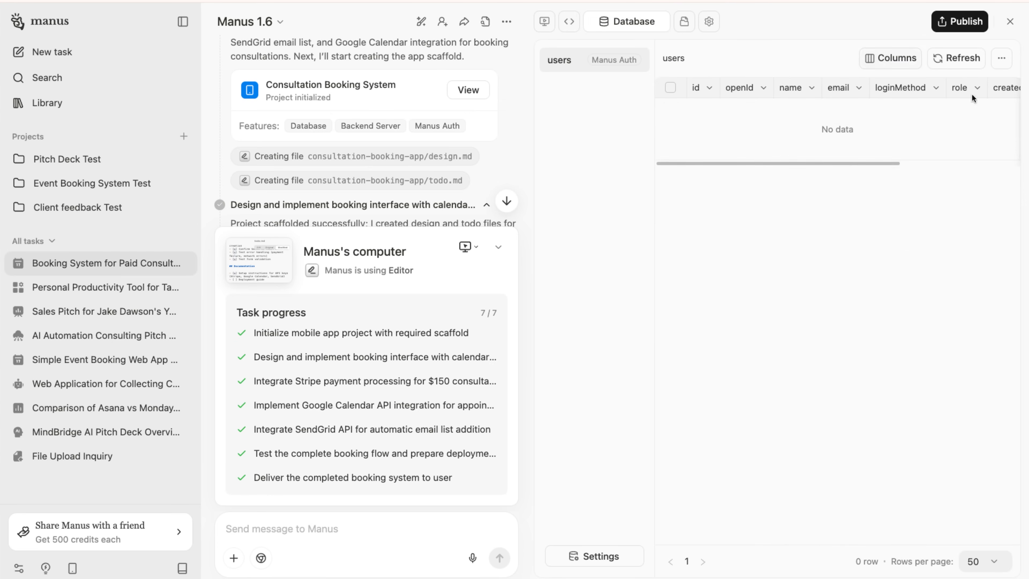
pyautogui.click(684, 22)
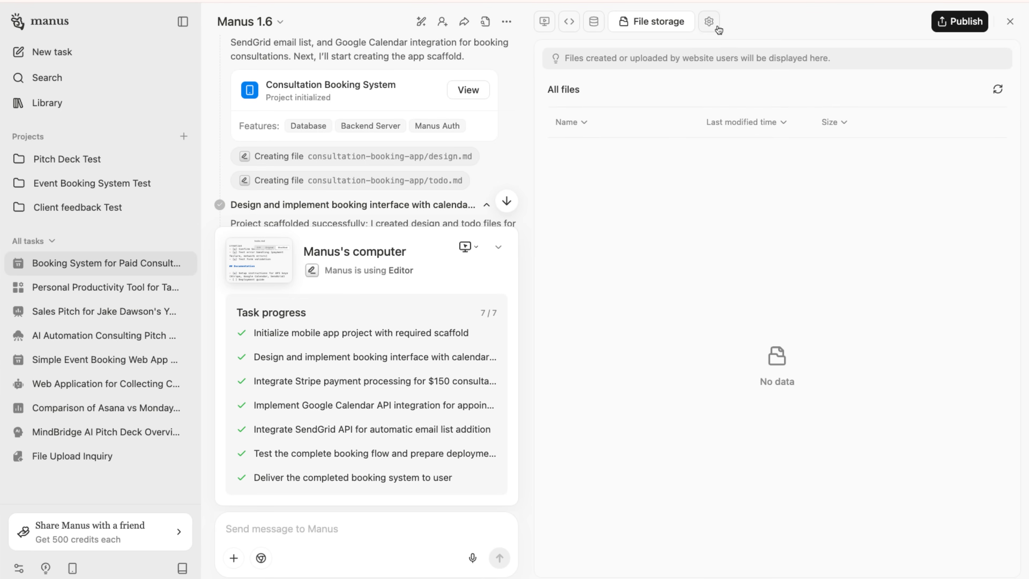
pyautogui.click(708, 22)
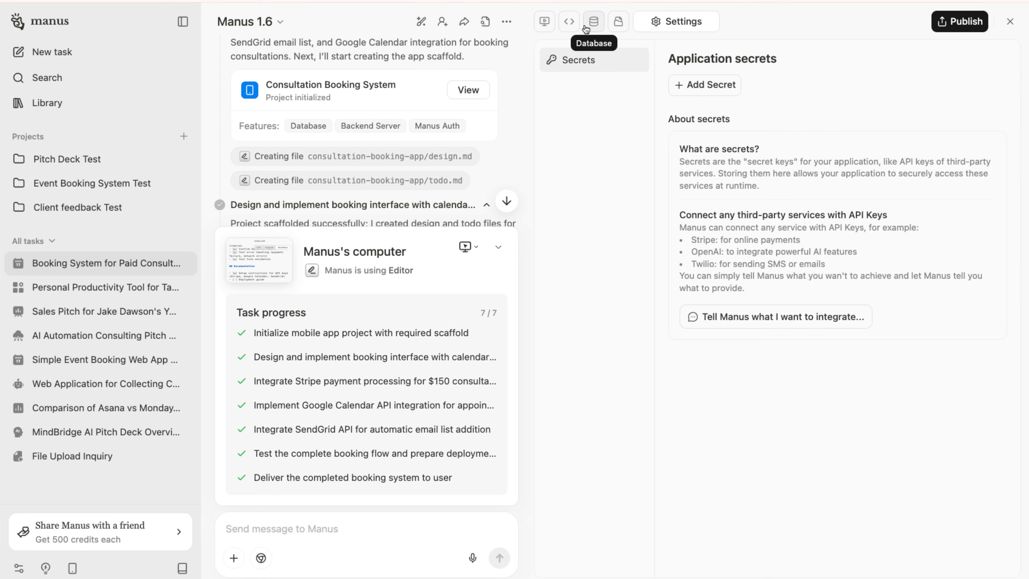
pyautogui.click(569, 21)
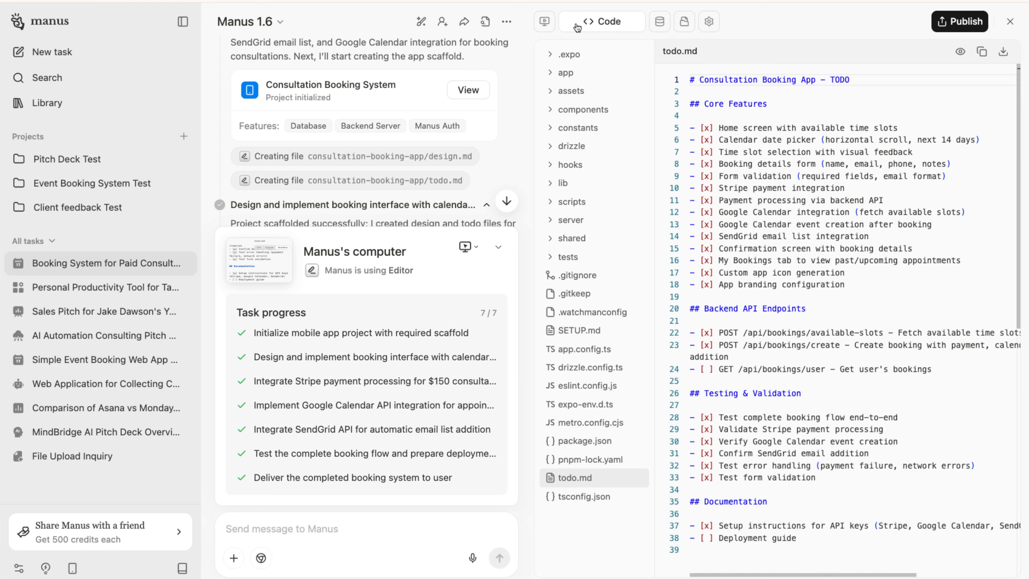
# - Return to the app preview and examine the rest of the booking details form down to the total
pyautogui.click(543, 25)
pyautogui.scroll(-3, 777, 352)
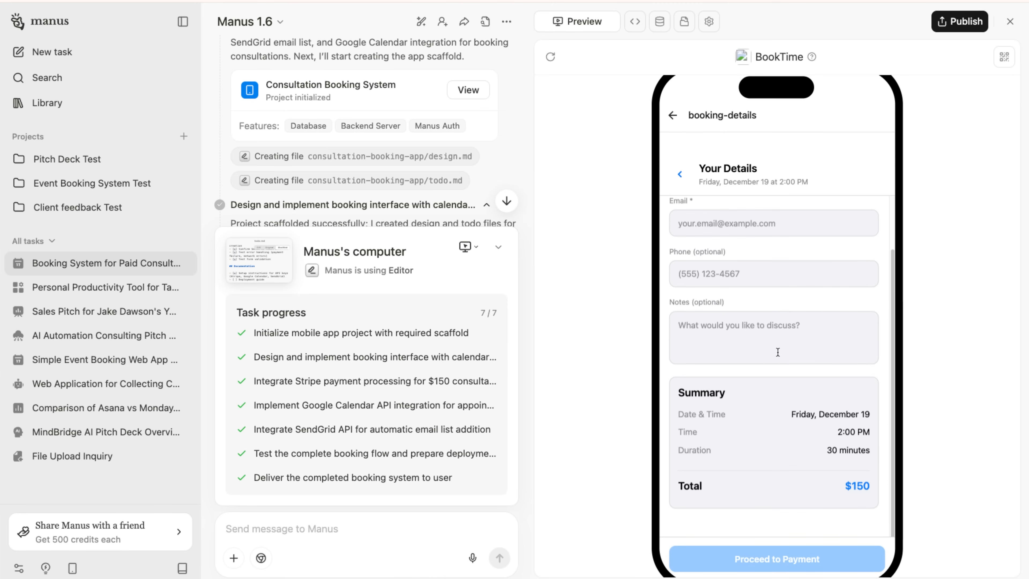
pyautogui.scroll(-2, 332, 440)
pyautogui.scroll(-4, 333, 440)
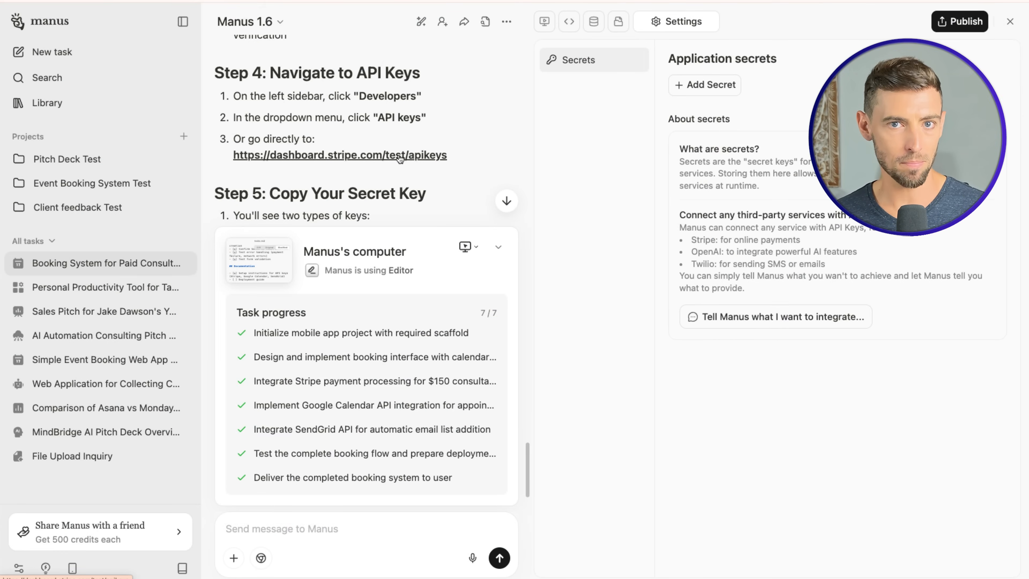
# - Open the linked Stripe API keys page and add an application secret named STRIPE_SECRET_KEY with the copied API key as its value
pyautogui.click(400, 156)
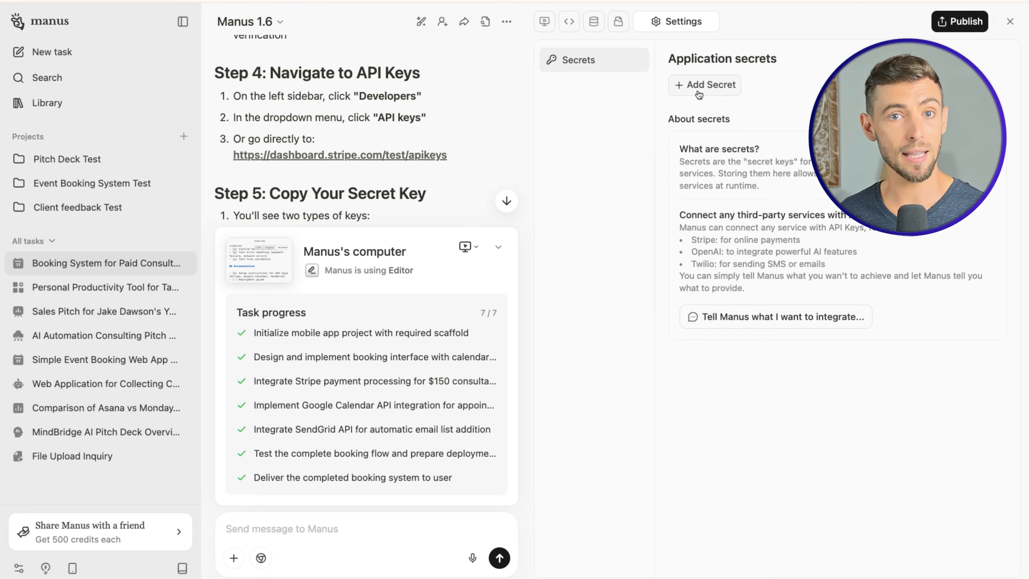
pyautogui.click(701, 88)
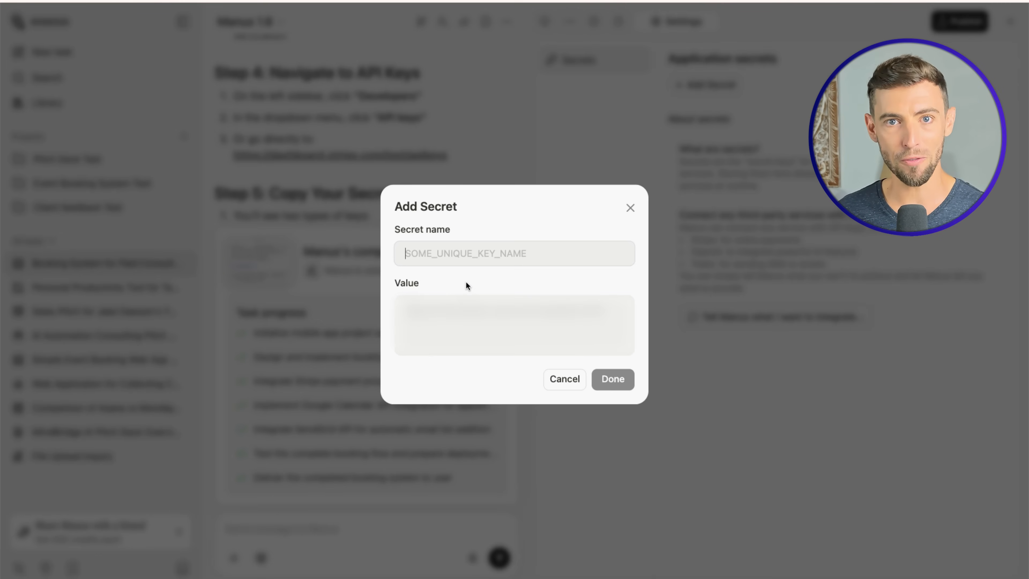
pyautogui.write('STRIPE_SECRET_KEY')
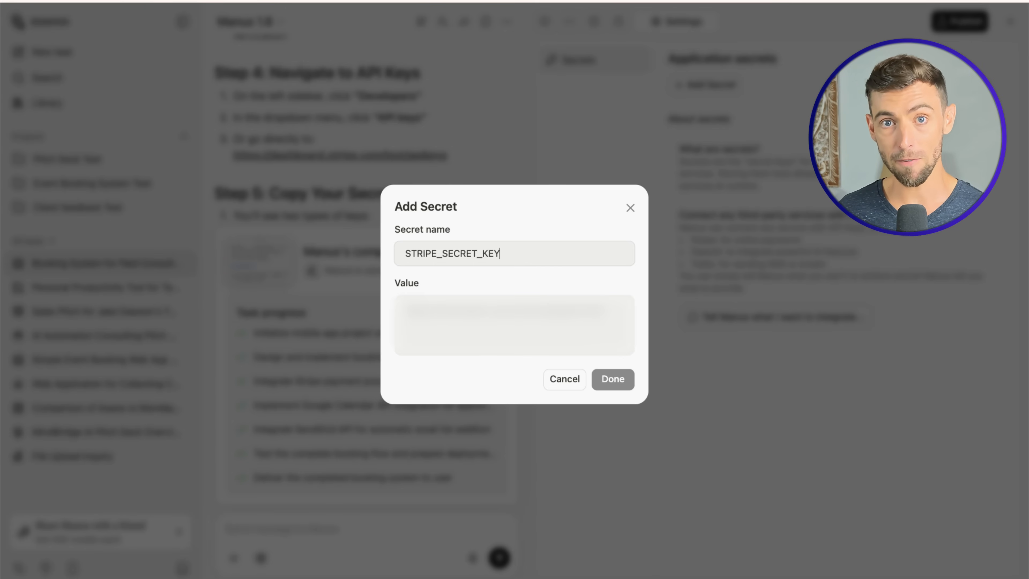
pyautogui.click(630, 333)
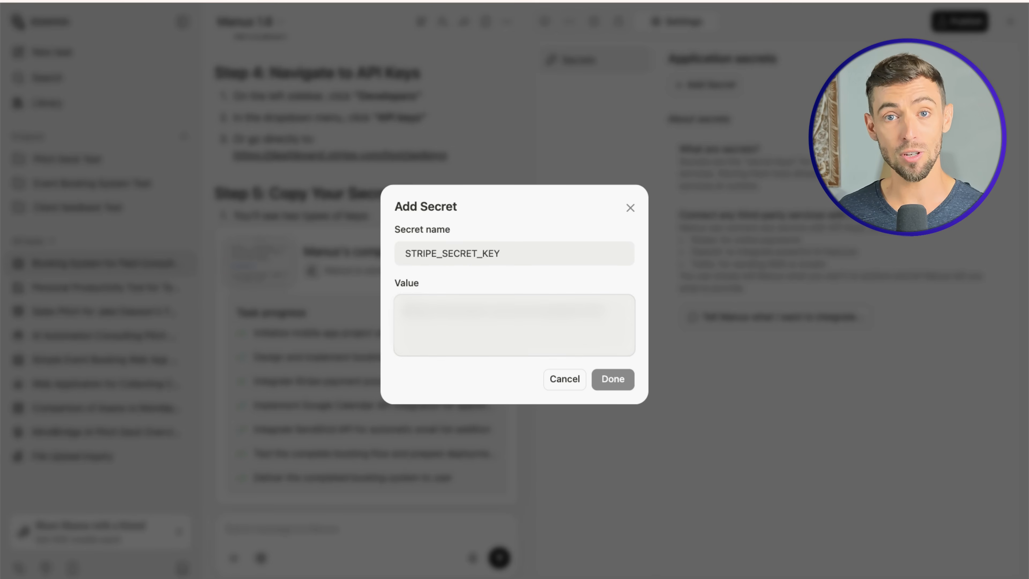
pyautogui.press('super+v')
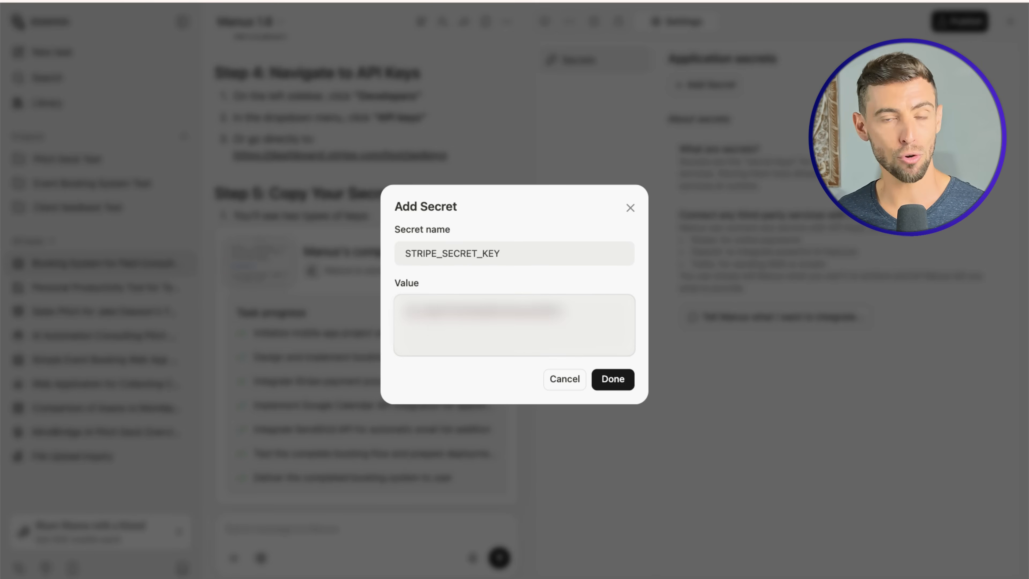
pyautogui.click(599, 380)
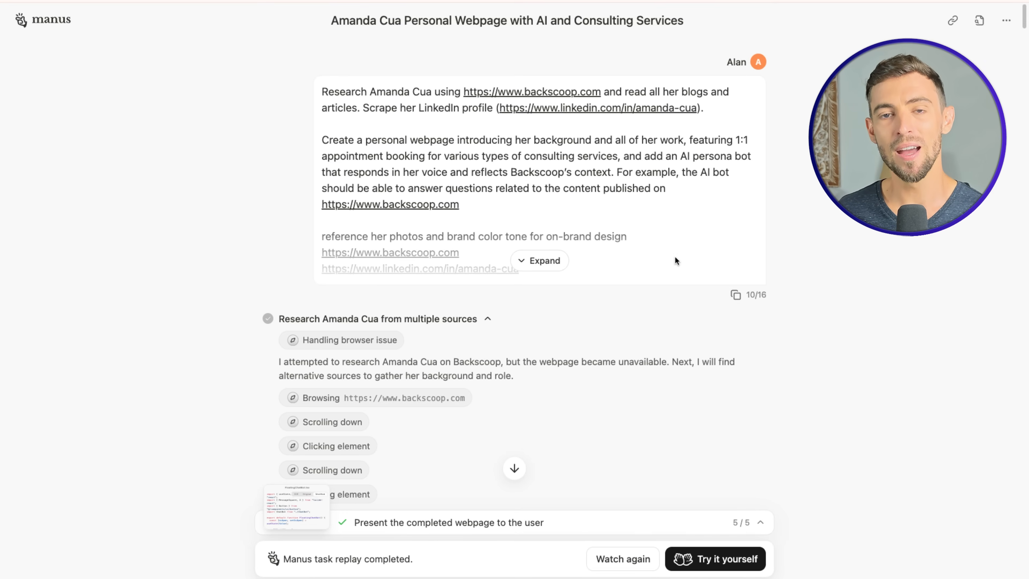
# - Look through the shared personal webpage task replay and expand its task progress
pyautogui.scroll(-10, 674, 261)
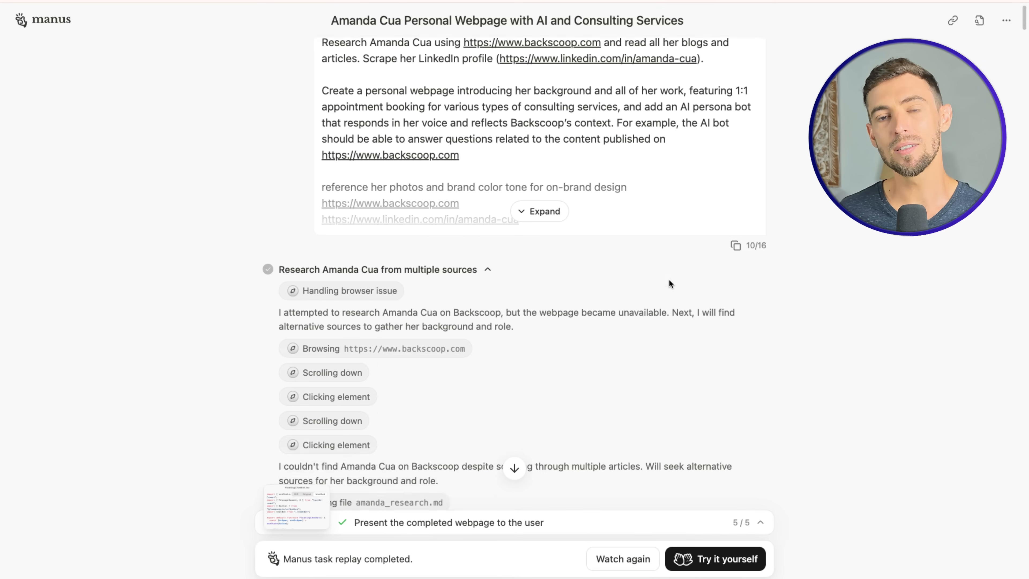
pyautogui.click(728, 520)
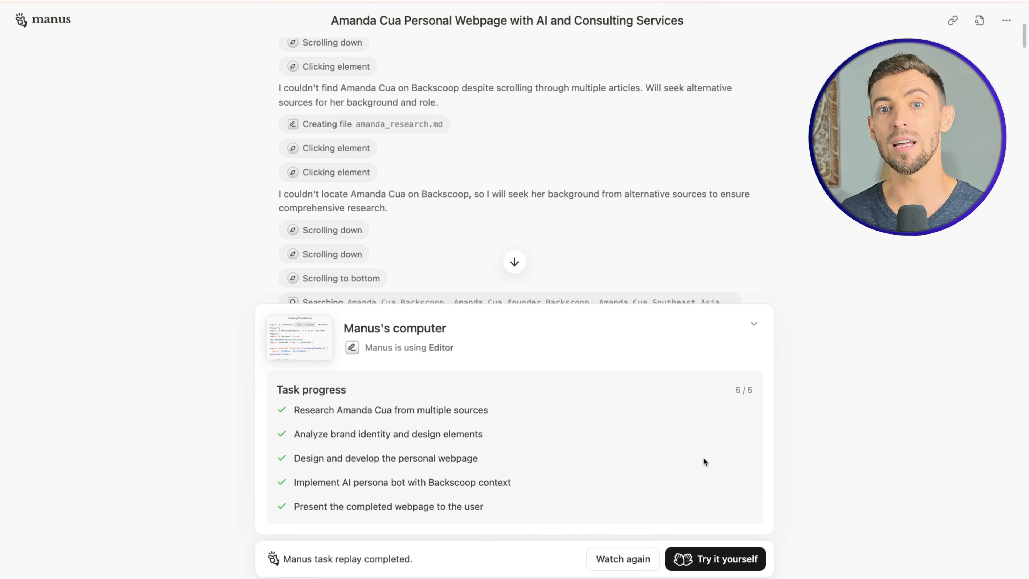
pyautogui.scroll(-15, 632, 186)
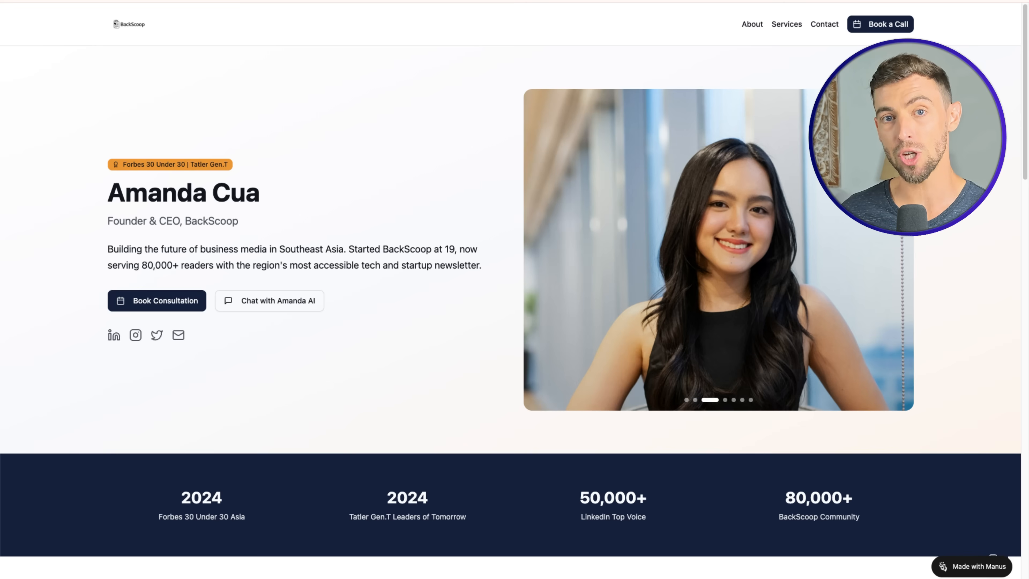
# - Read the personal webpage down to the About section, open its AI assistant chat and send a short greeting
pyautogui.scroll(-5, 466, 240)
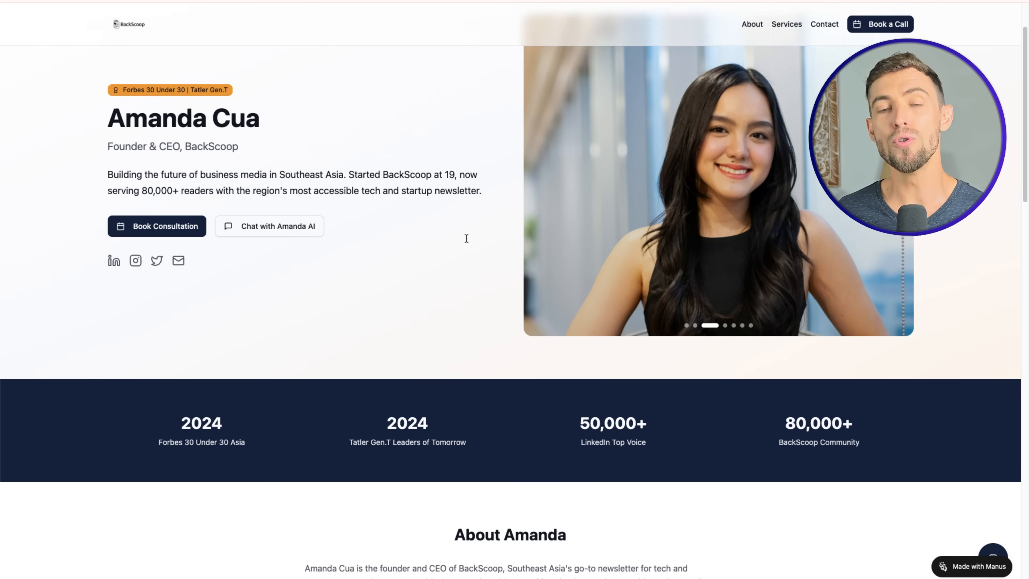
pyautogui.scroll(-10, 466, 240)
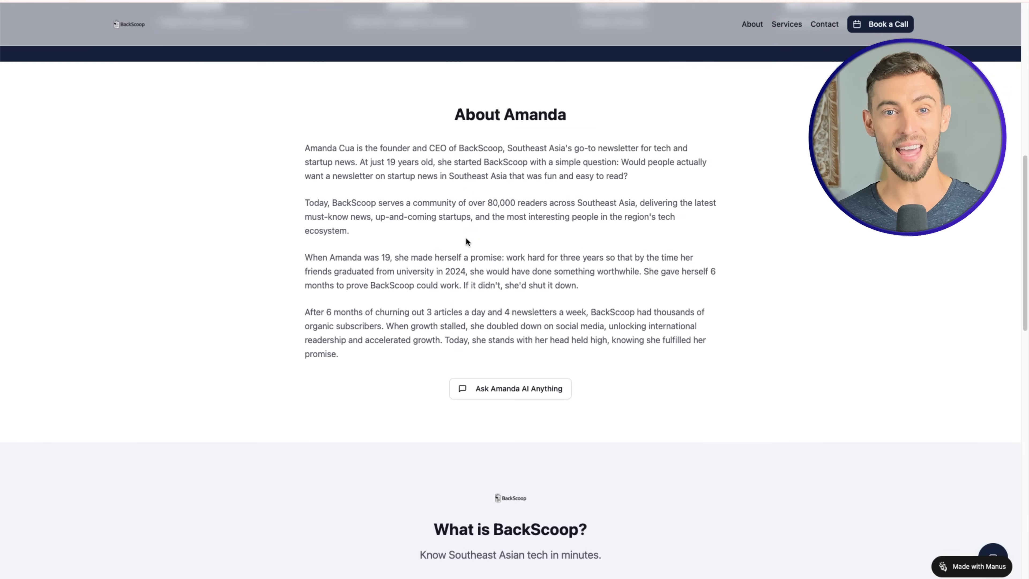
pyautogui.click(512, 304)
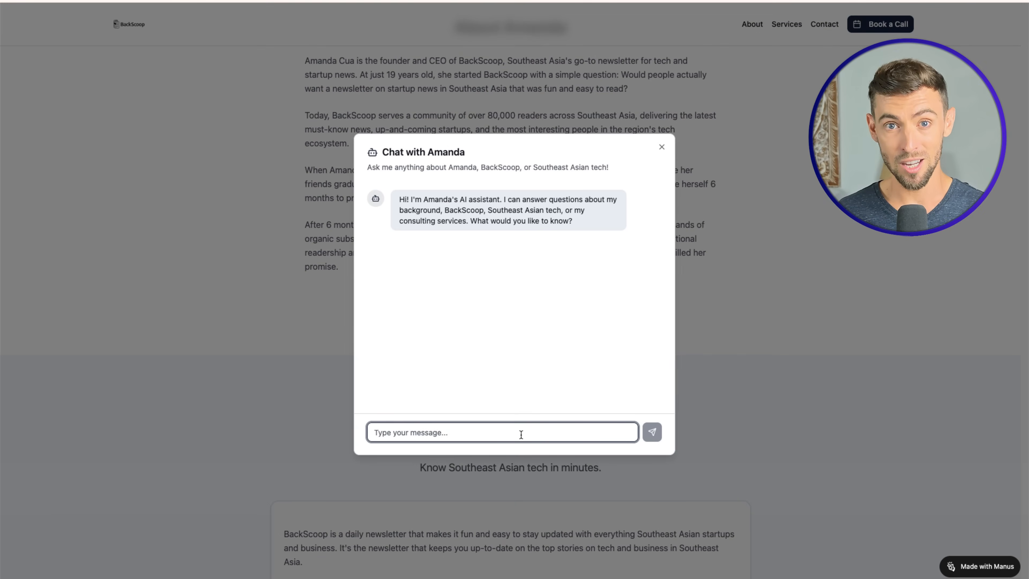
pyautogui.write('HIa')
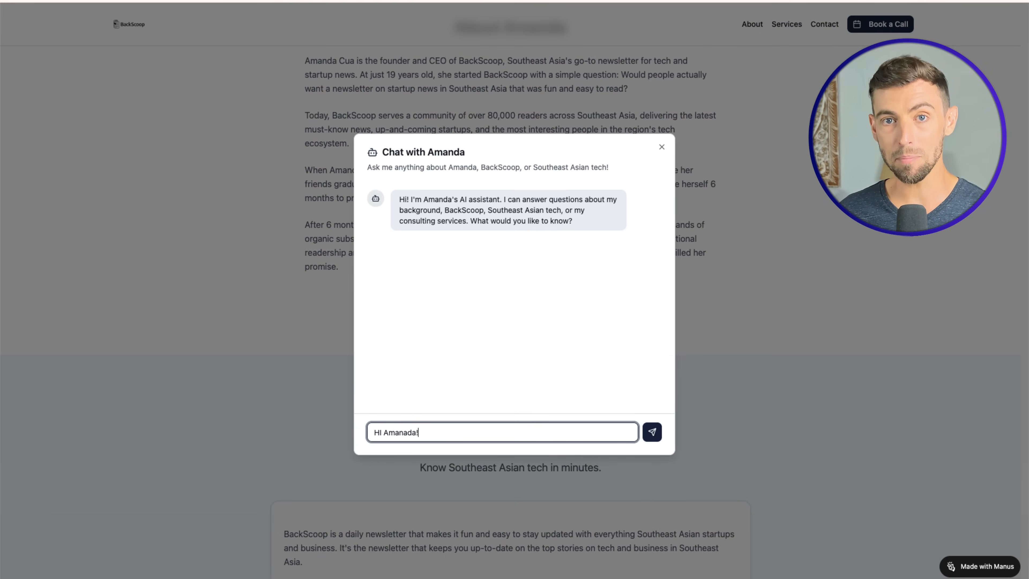
pyautogui.press('Return')
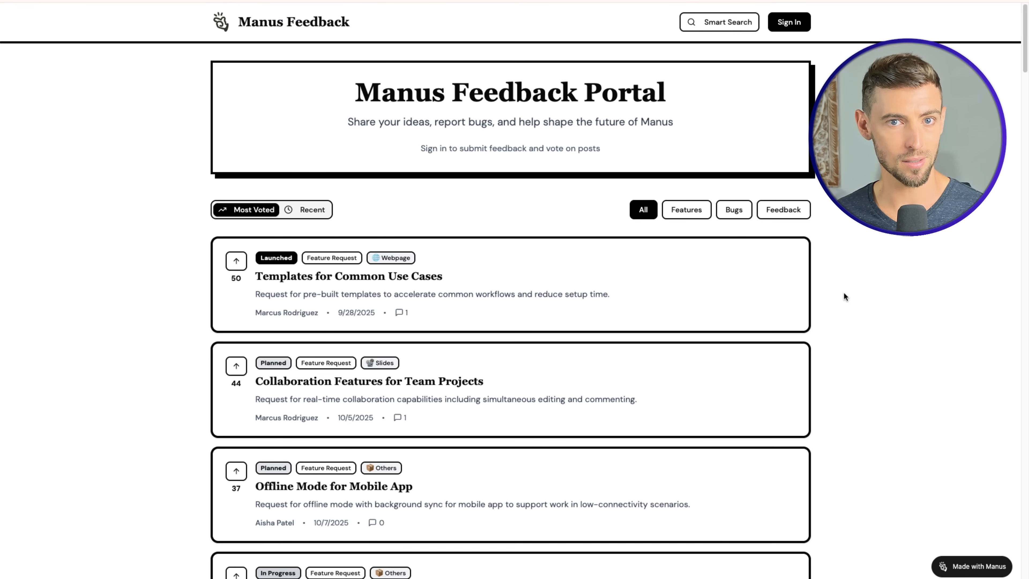
# - Browse the Manus Feedback Portal, view the post "Templates for Common Use Cases" and return to the post list
pyautogui.scroll(-3, 833, 284)
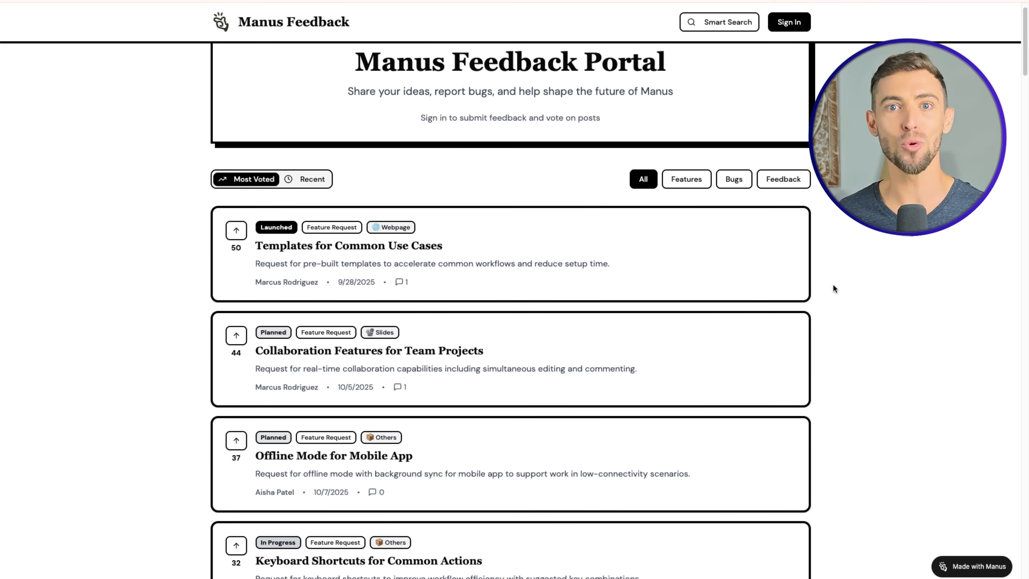
pyautogui.click(597, 167)
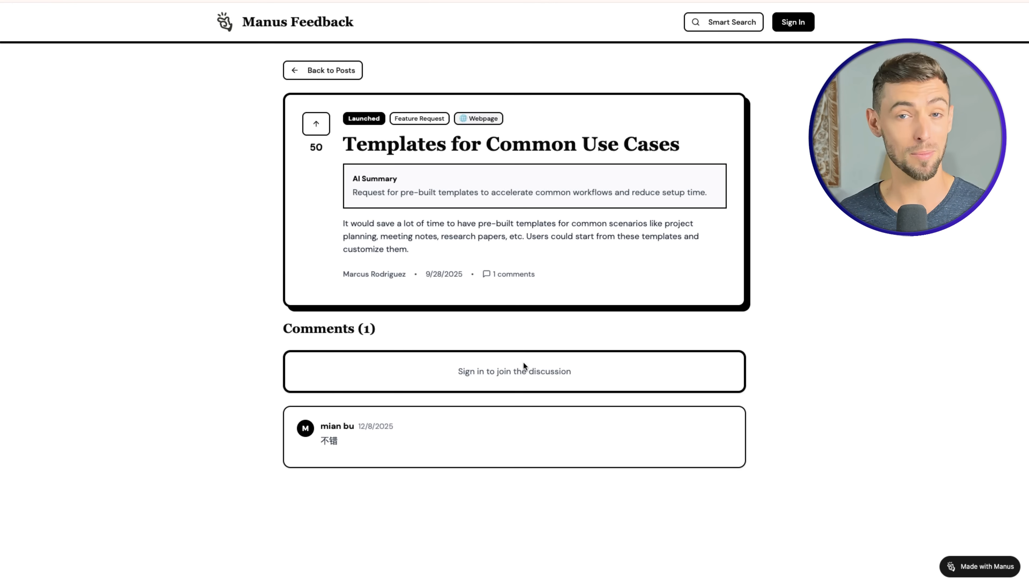
pyautogui.click(320, 70)
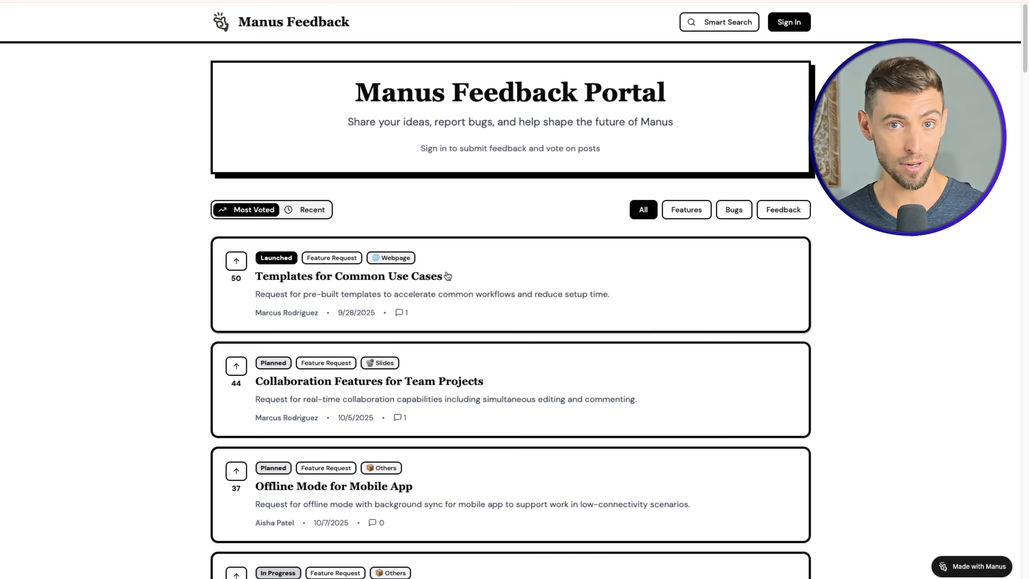
pyautogui.scroll(-3, 288, 239)
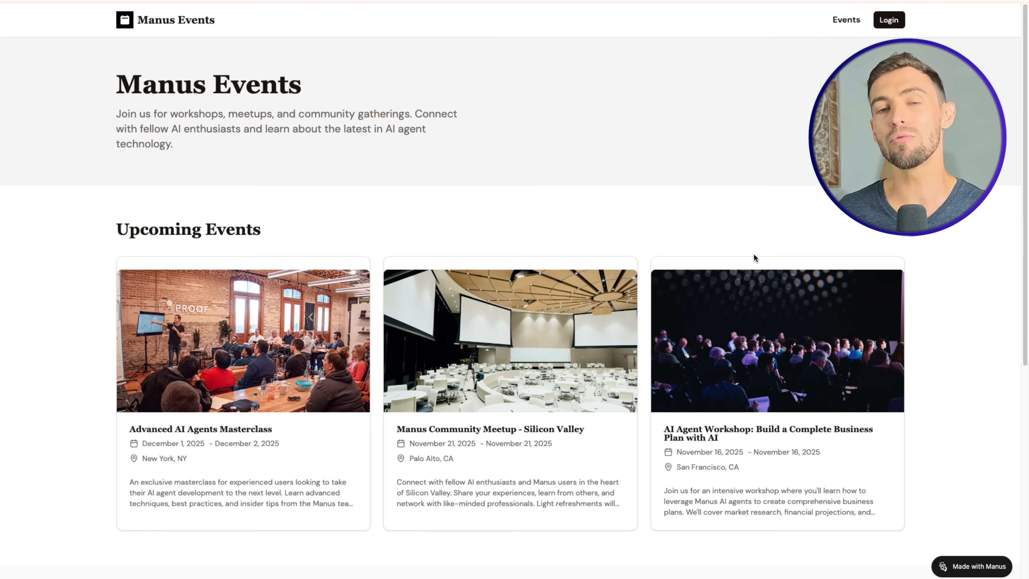
# - Open the "Manus Community Meetup - Silicon Valley" event and log in to register with the listed account
pyautogui.scroll(-3, 752, 253)
pyautogui.click(478, 310)
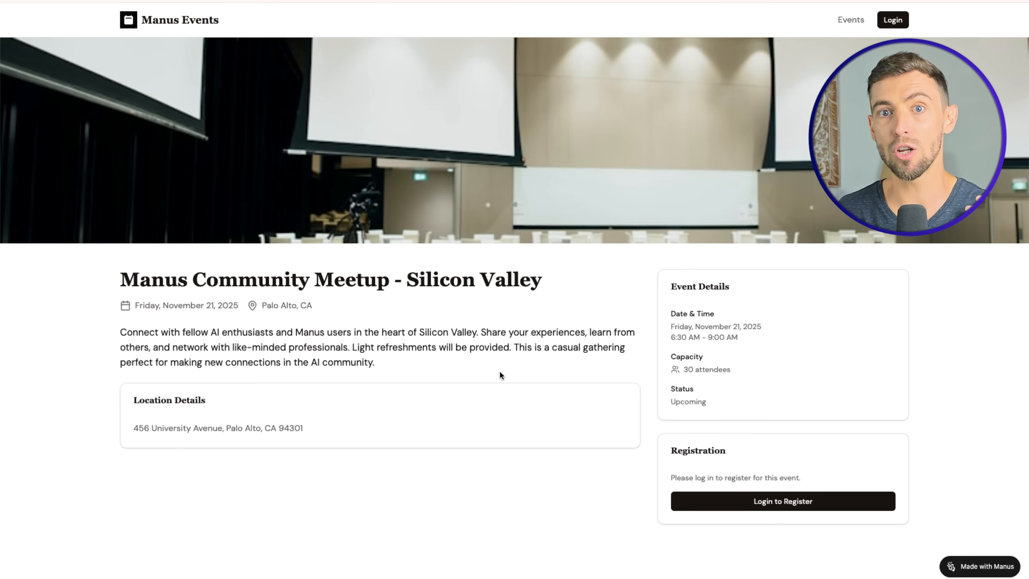
pyautogui.click(813, 500)
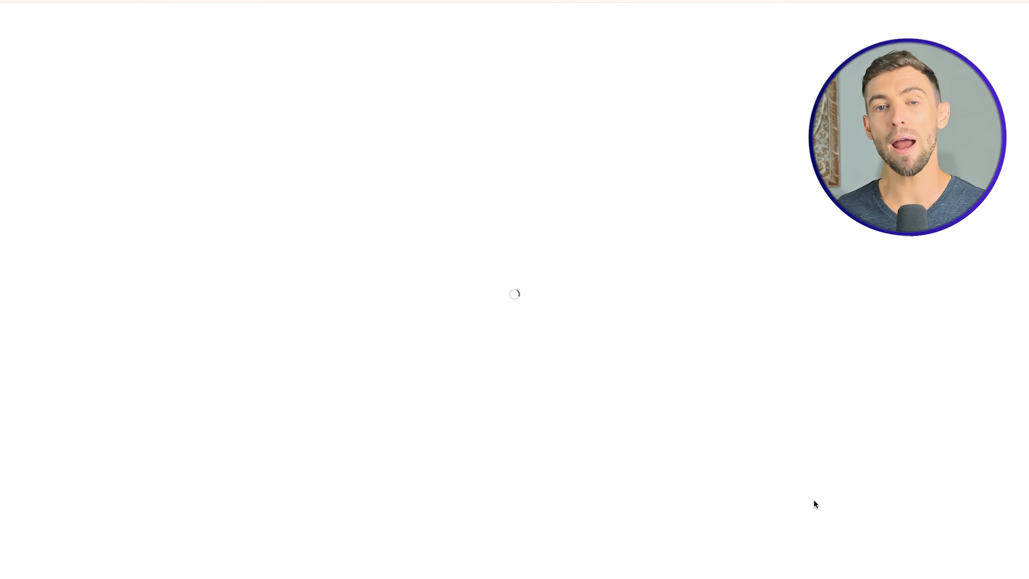
pyautogui.click(581, 322)
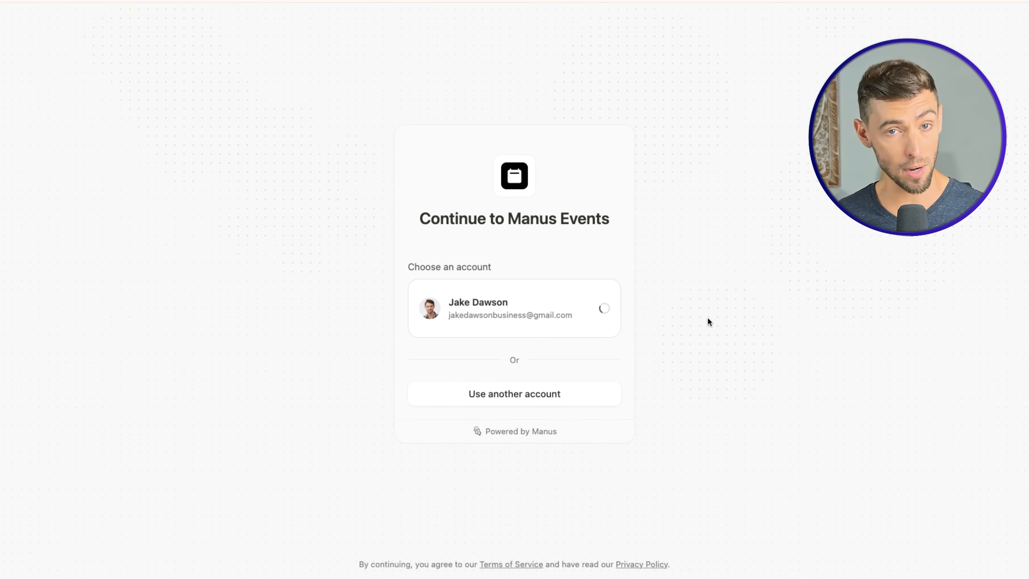